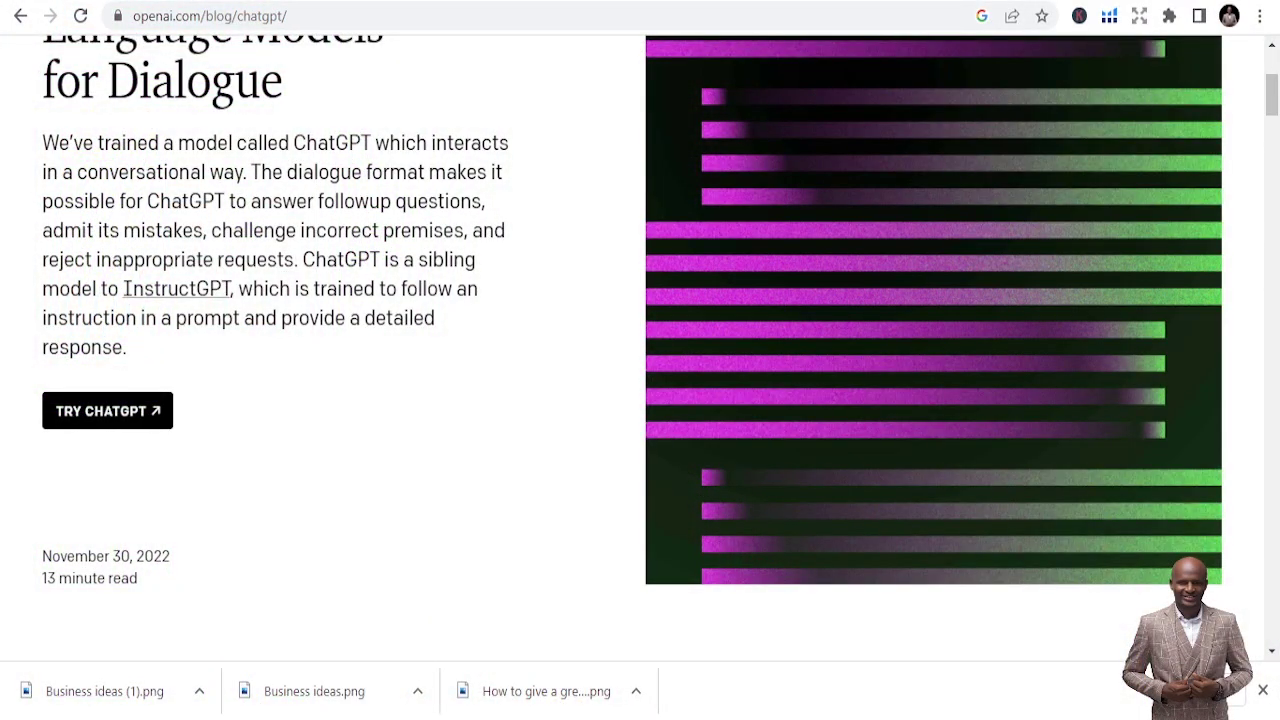
Open the ChatGPT chat application from OpenAI's blog post introducing it
scroll(543, 580, "up", 5)
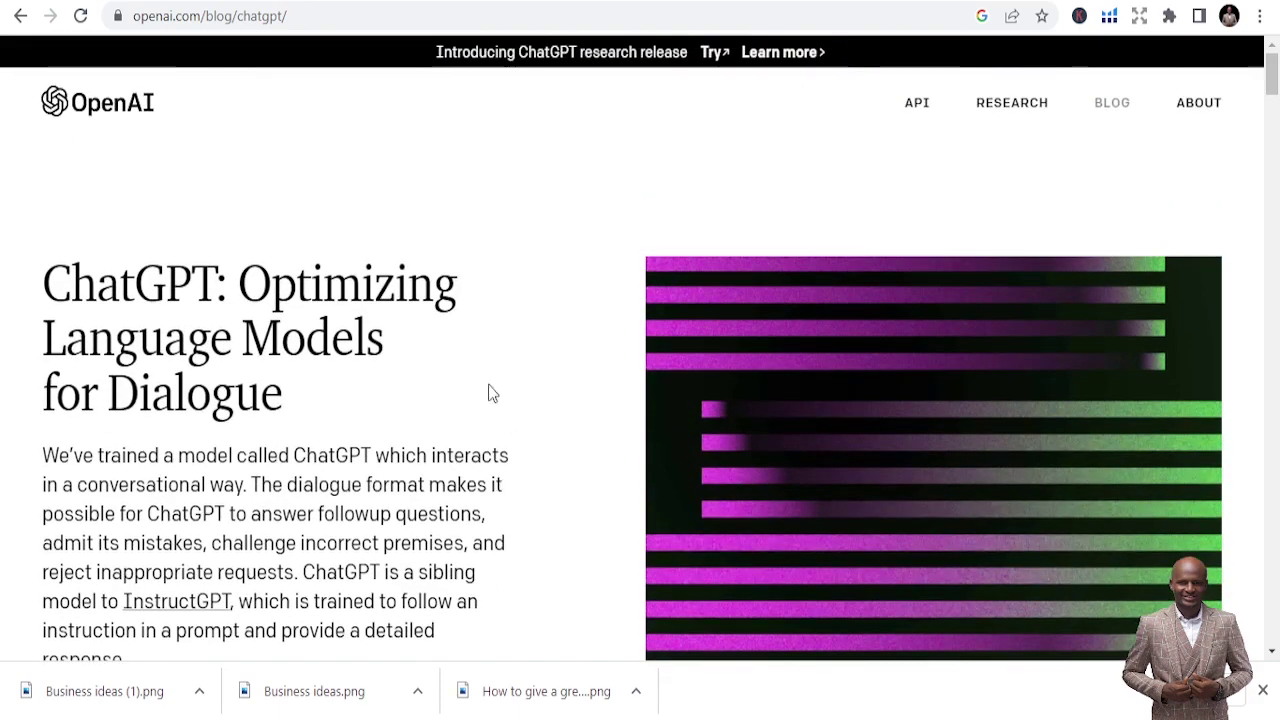
scroll(460, 370, "down", 1)
scroll(449, 365, "down", 1)
scroll(449, 355, "down", 2)
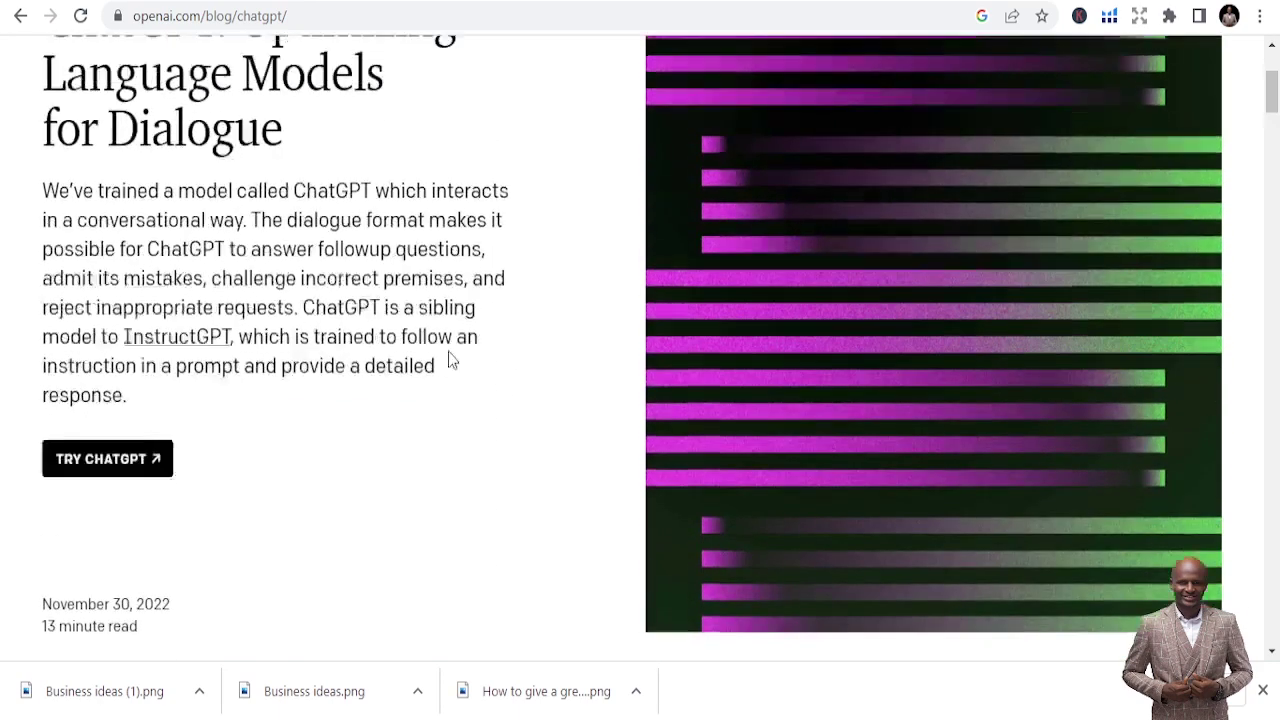
scroll(371, 334, "up", 3)
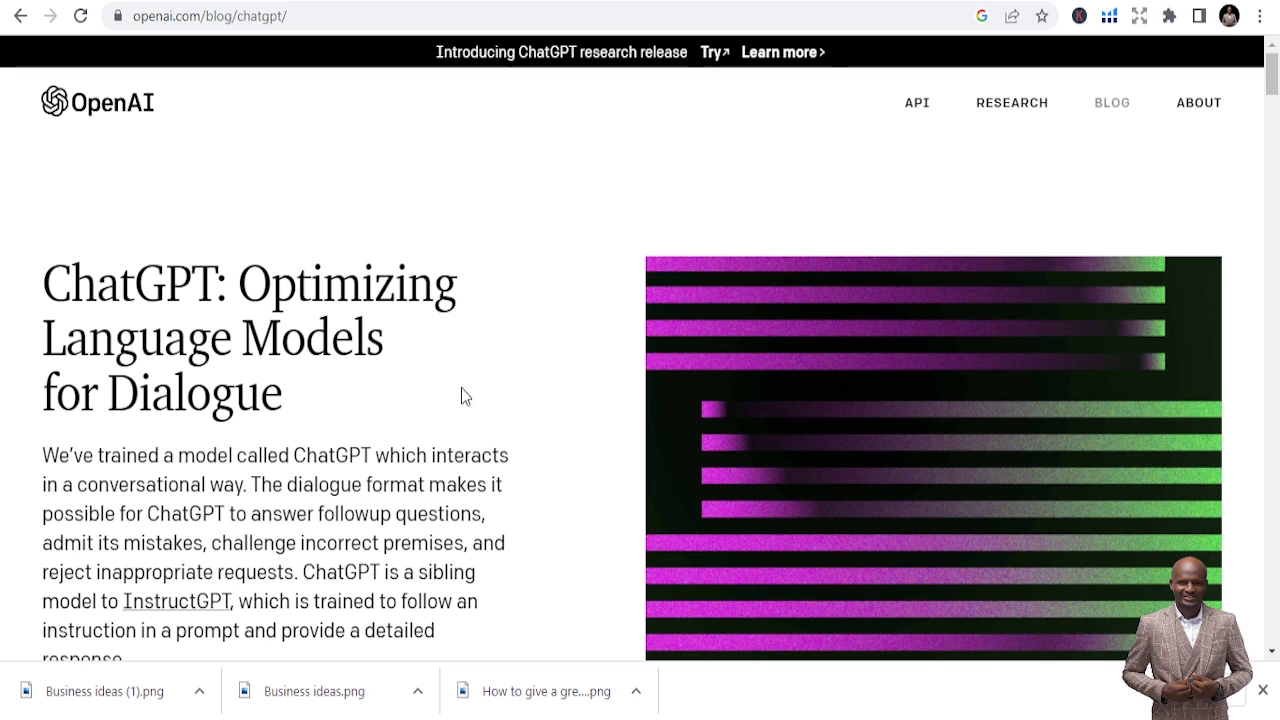
scroll(449, 434, "down", 3)
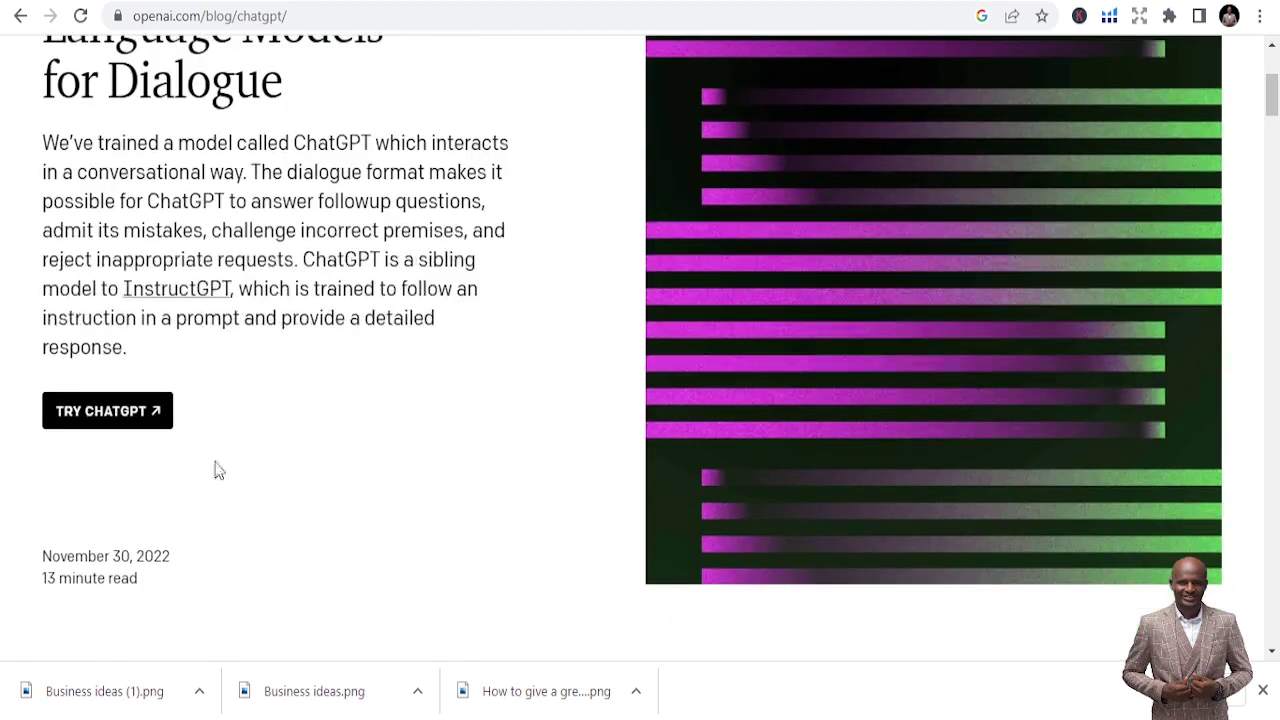
left_click(131, 414)
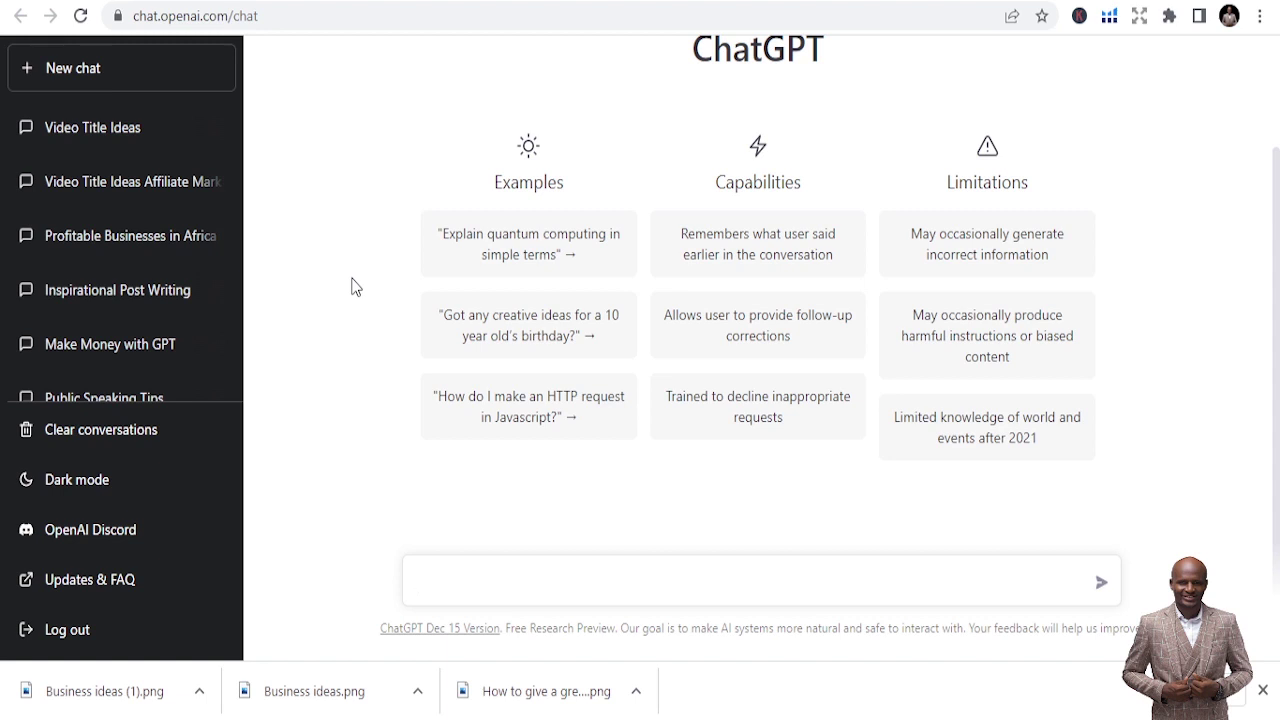
Send ChatGPT the prompt "generate 5 video title ideas for affiliate marketing"
scroll(503, 363, "up", 2)
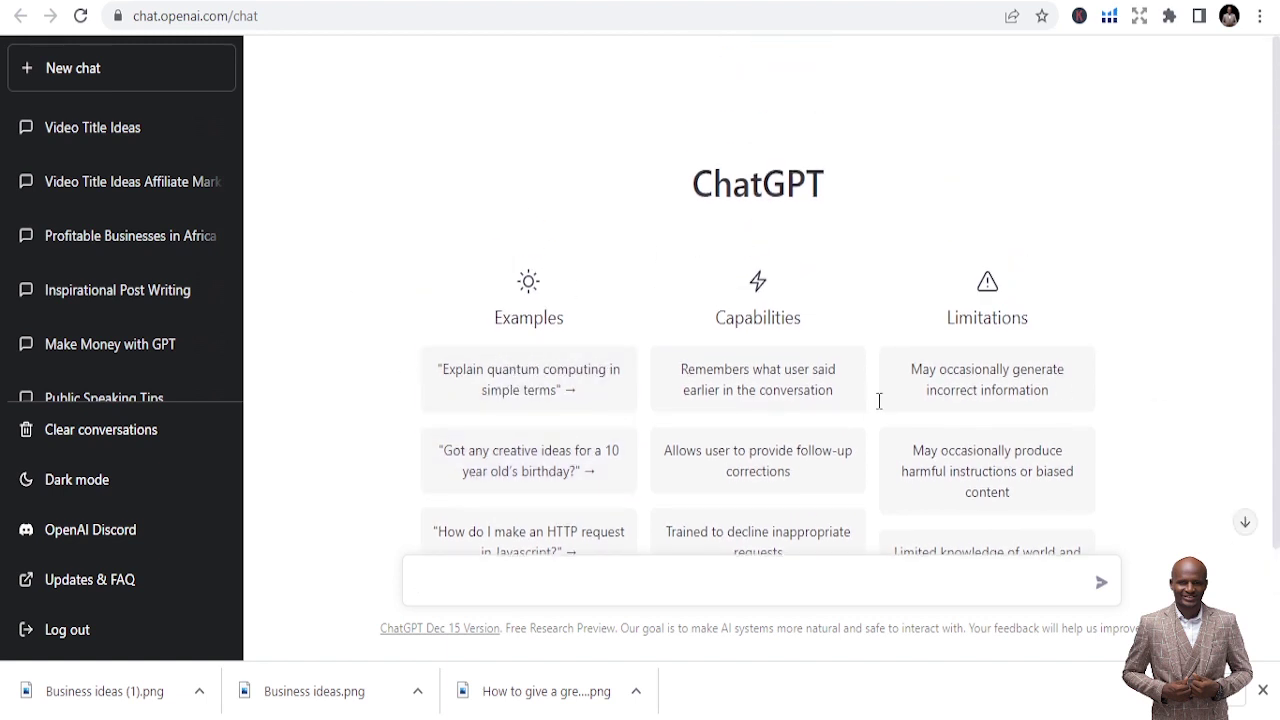
scroll(365, 287, "down", 2)
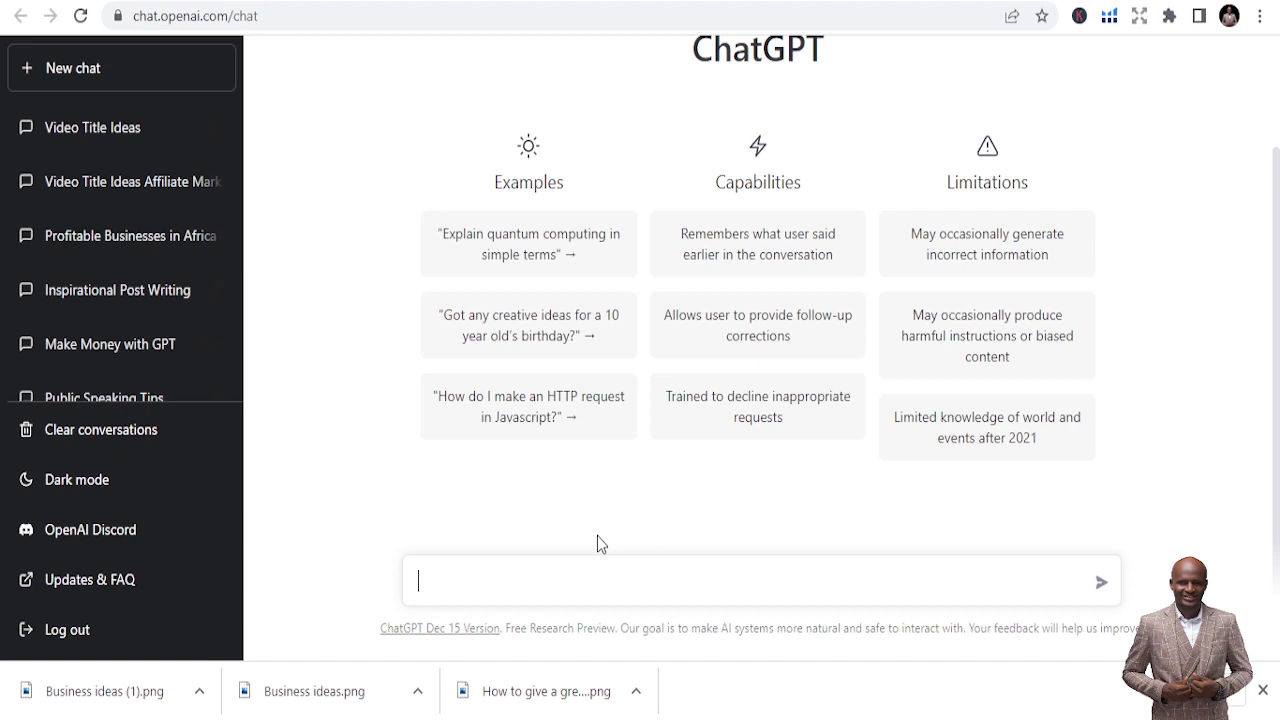
type("generate 5 video title ideas for affiliate marketing")
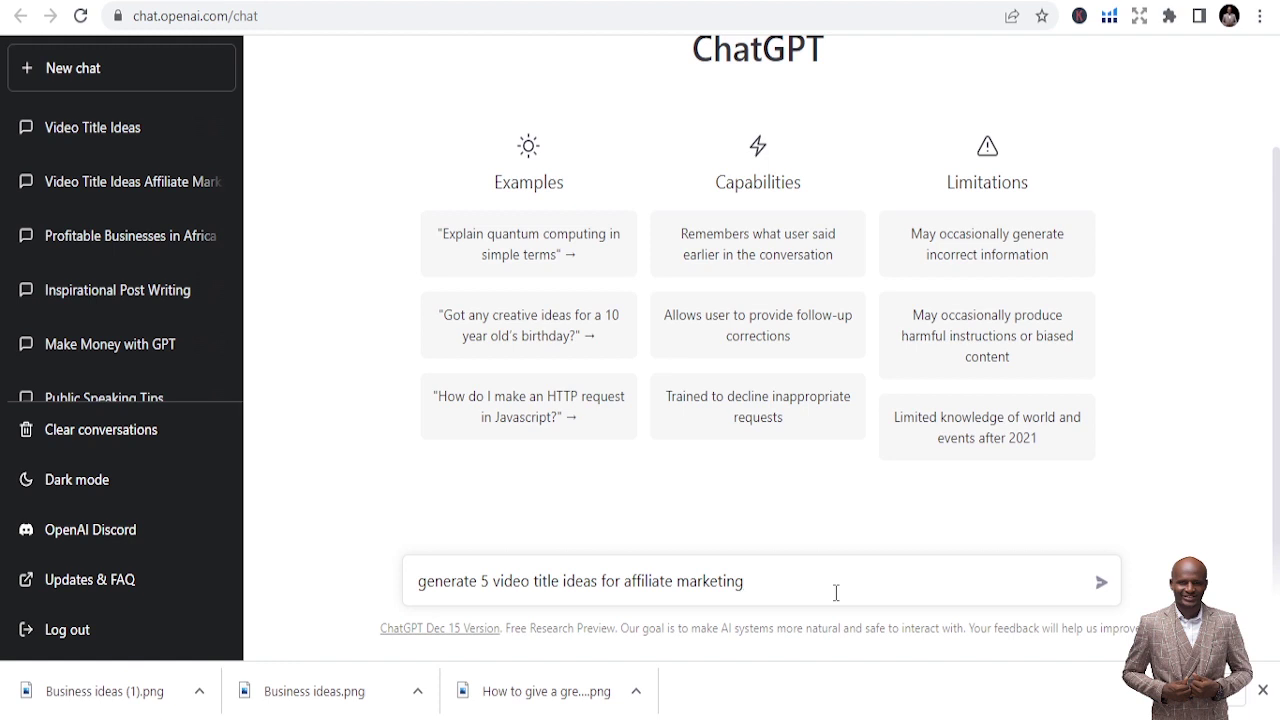
left_click(1100, 582)
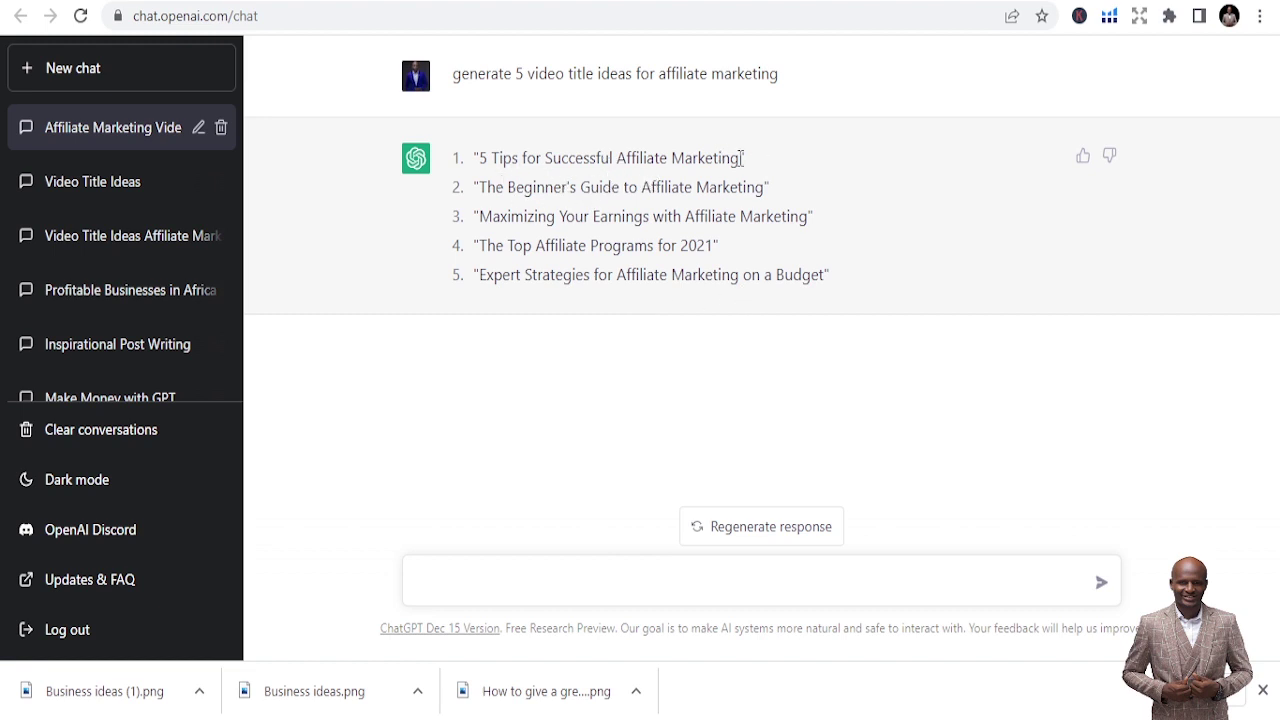
Select the first suggested title and send the prompt "Write a video script for 5 Tips for Successful Affiliate Marketing"
left_click_drag(741, 158, 480, 164)
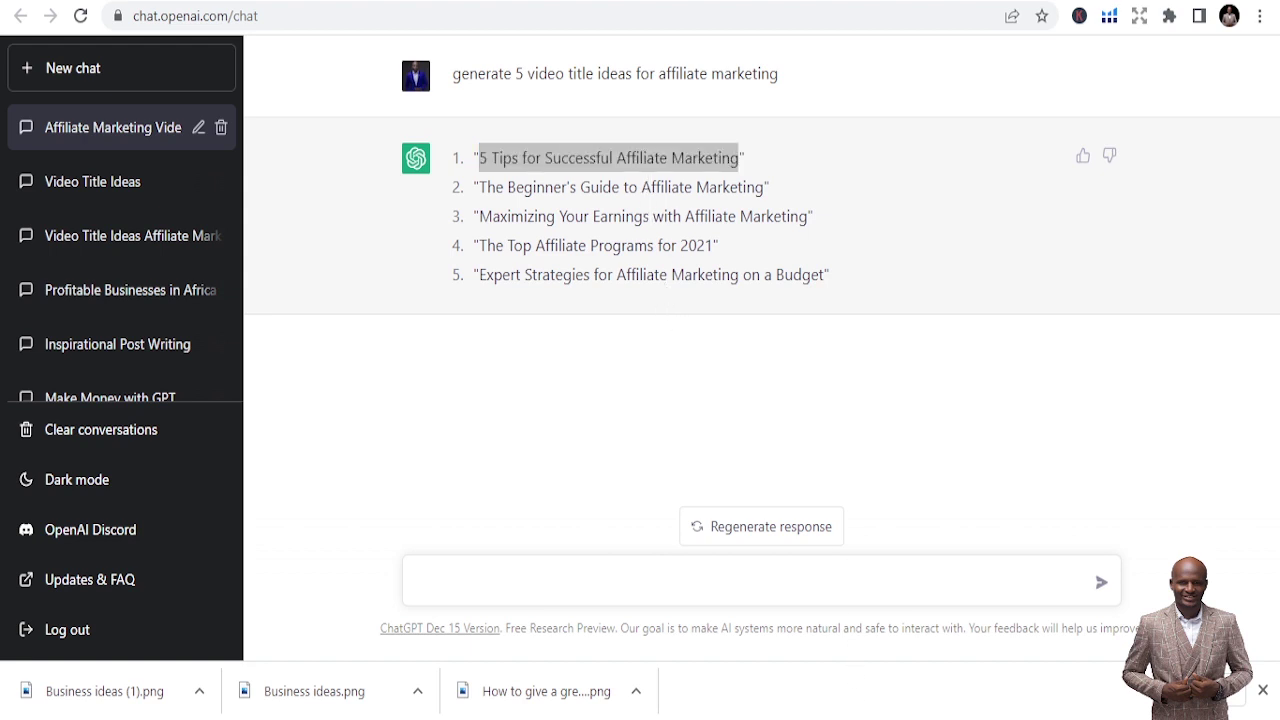
key("alt+Tab")
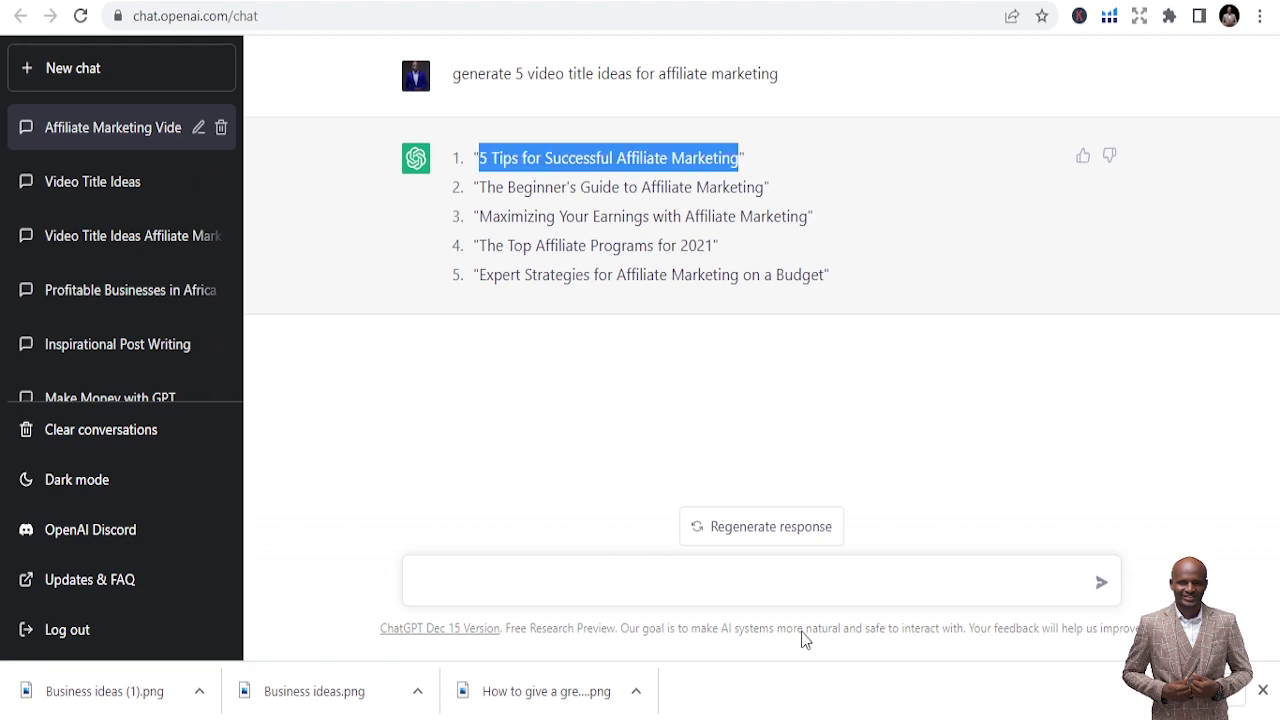
left_click(720, 584)
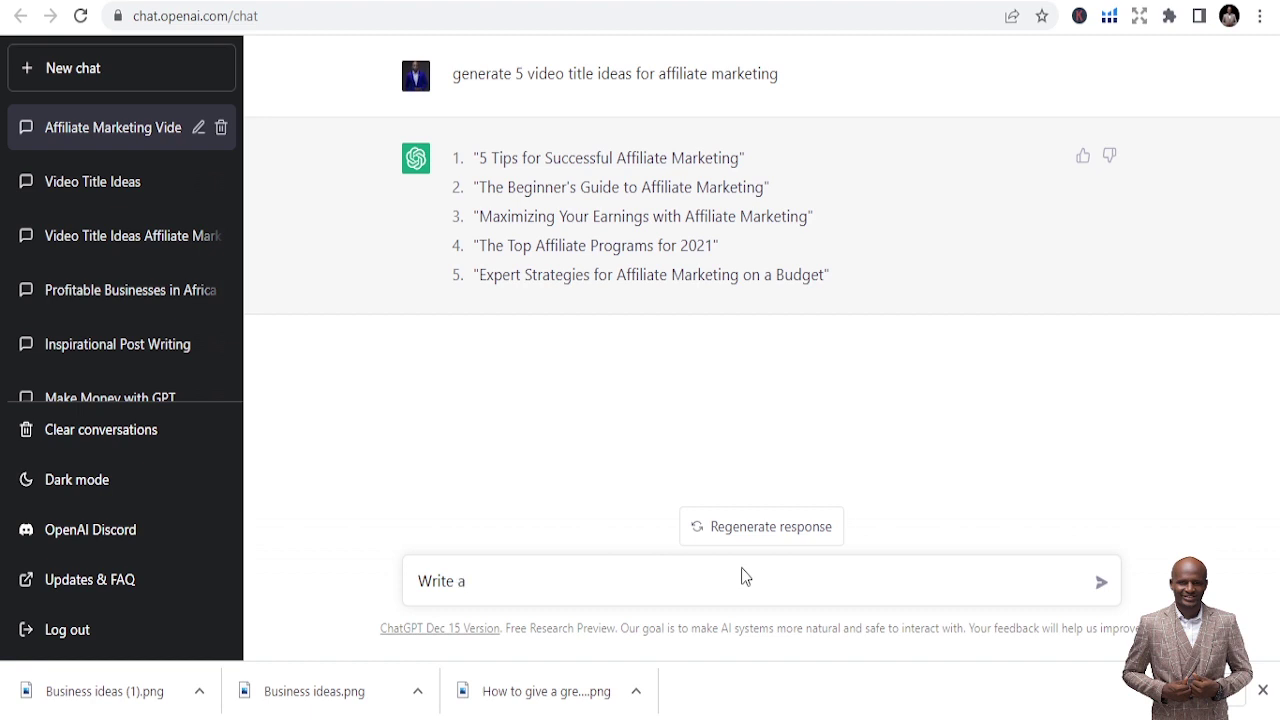
type("video script for 5 Tips for Successful Affiliate Marketing")
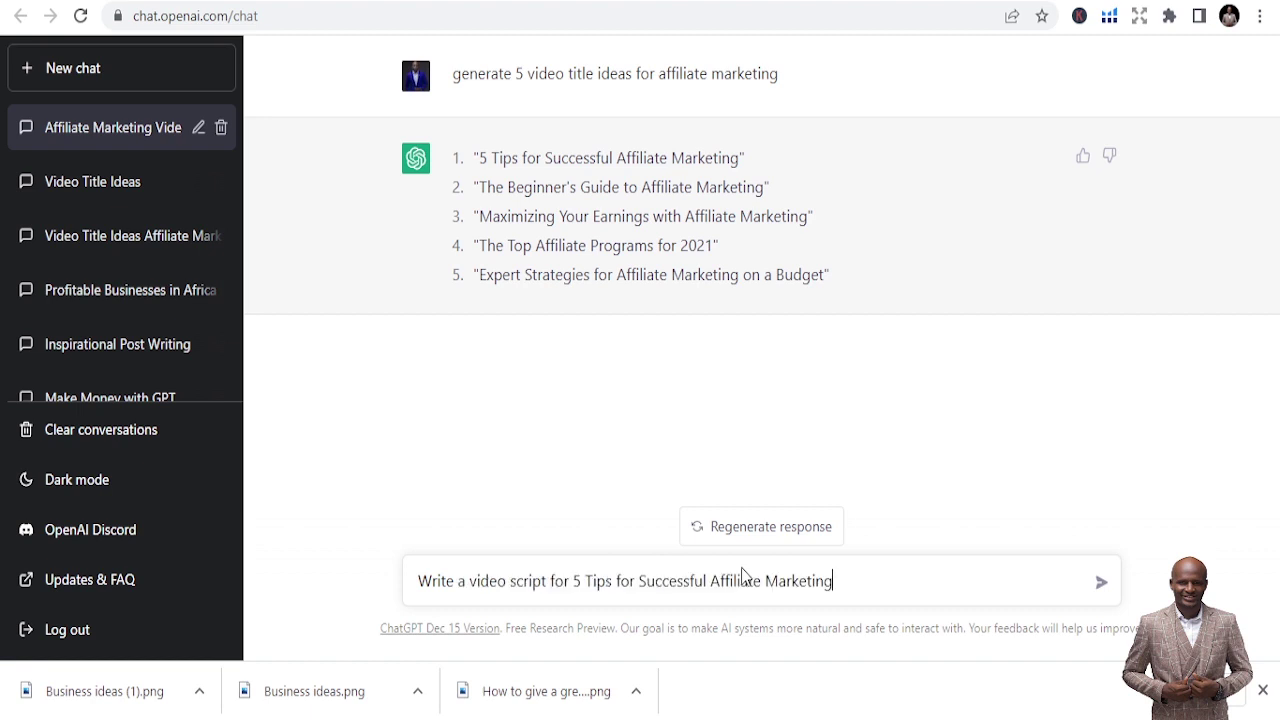
left_click(1096, 590)
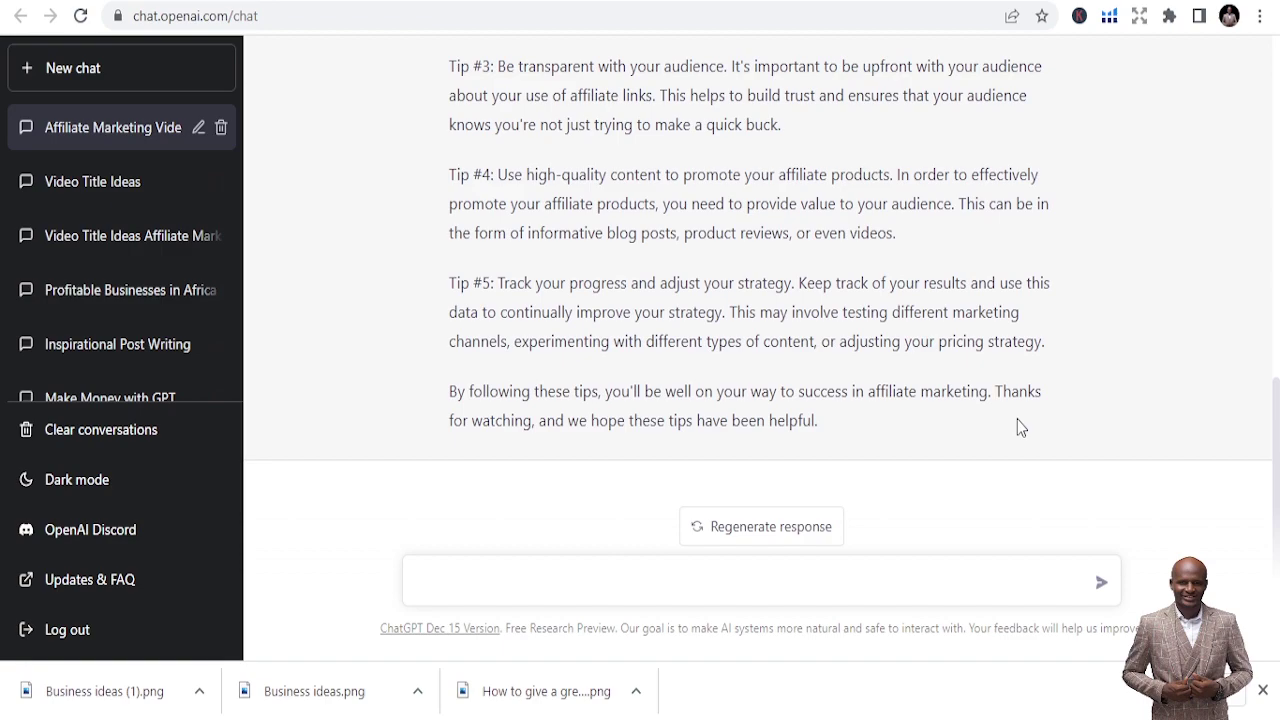
Read through the generated video script, from the introduction and the individual tips to the closing lines
scroll(691, 426, "up", 8)
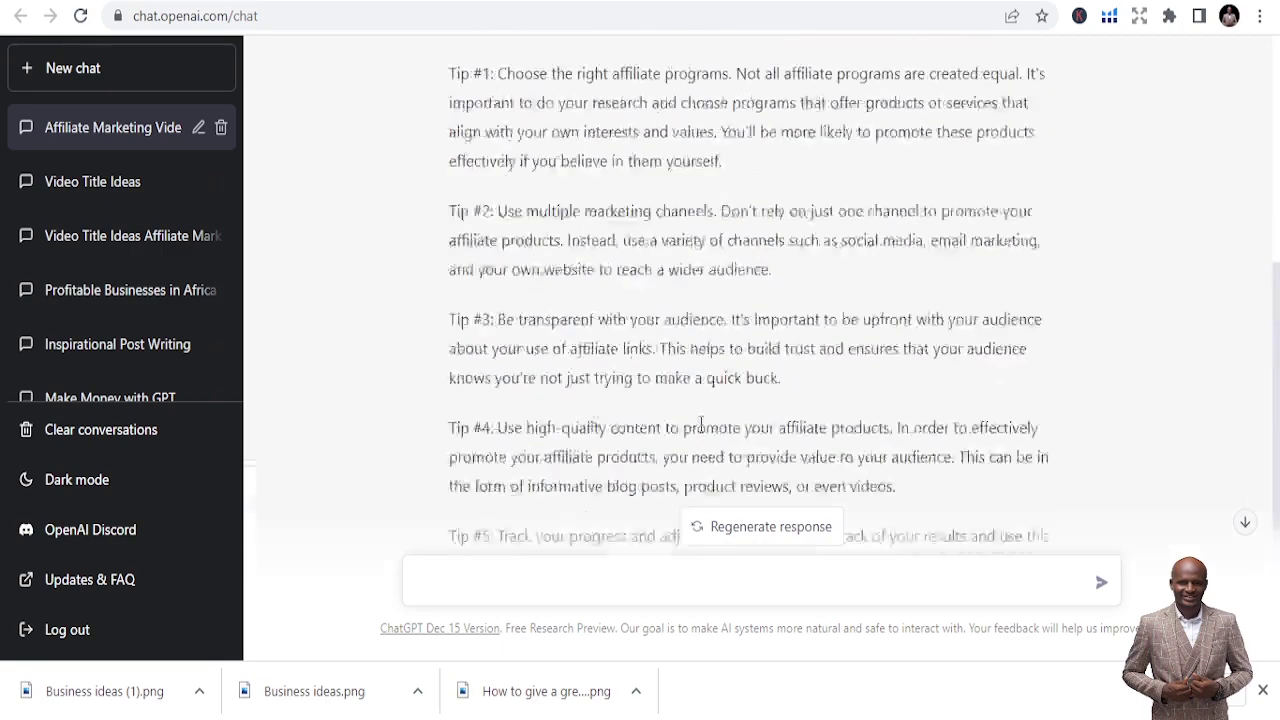
scroll(640, 333, "down", 3)
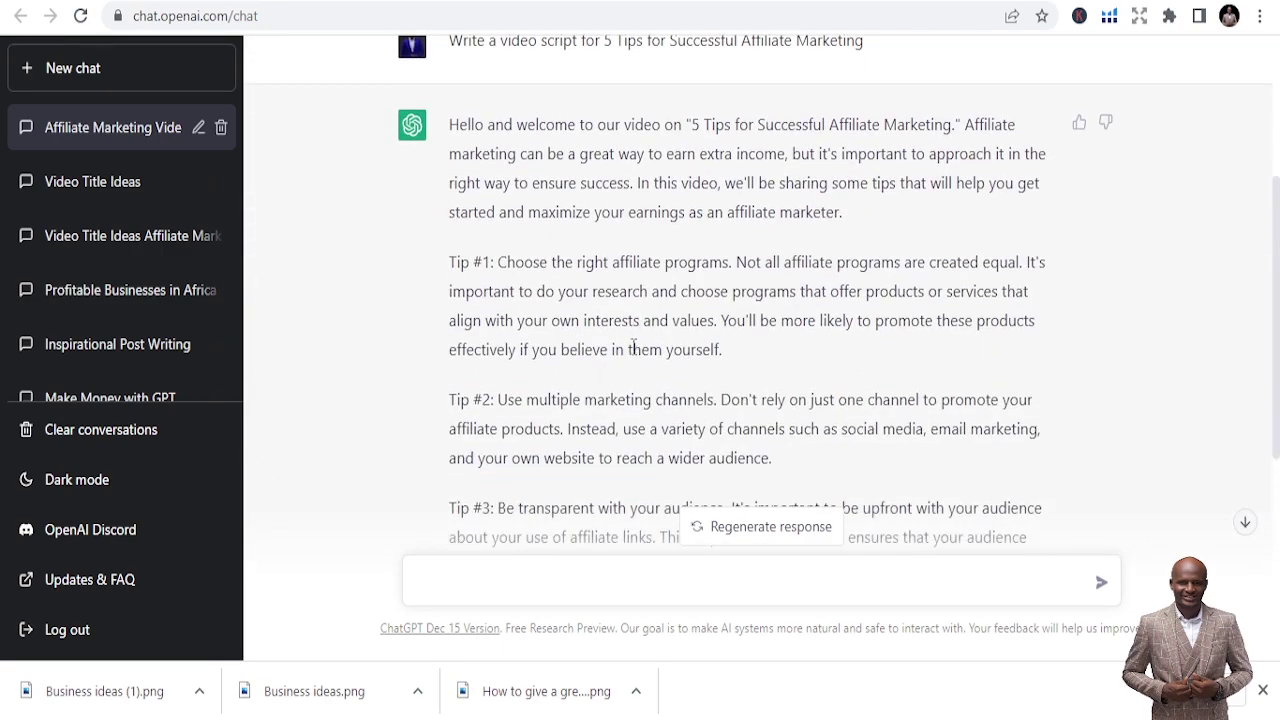
scroll(633, 347, "down", 5)
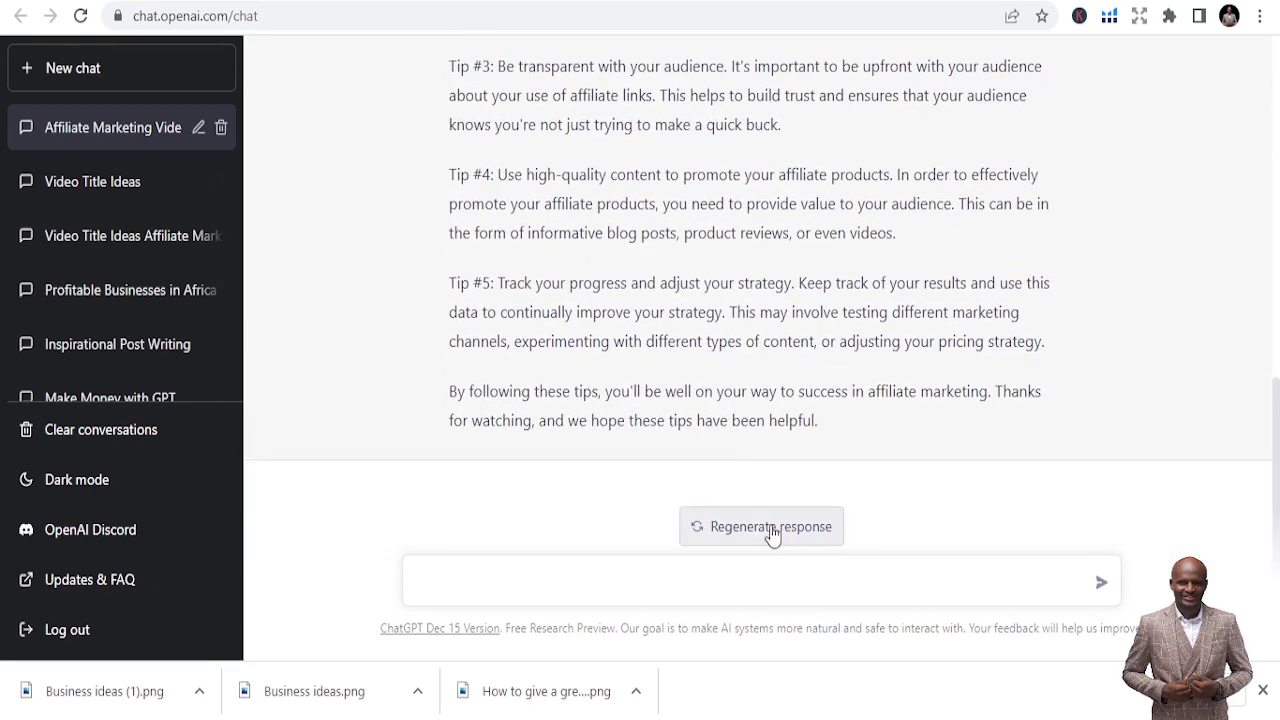
scroll(733, 380, "up", 3)
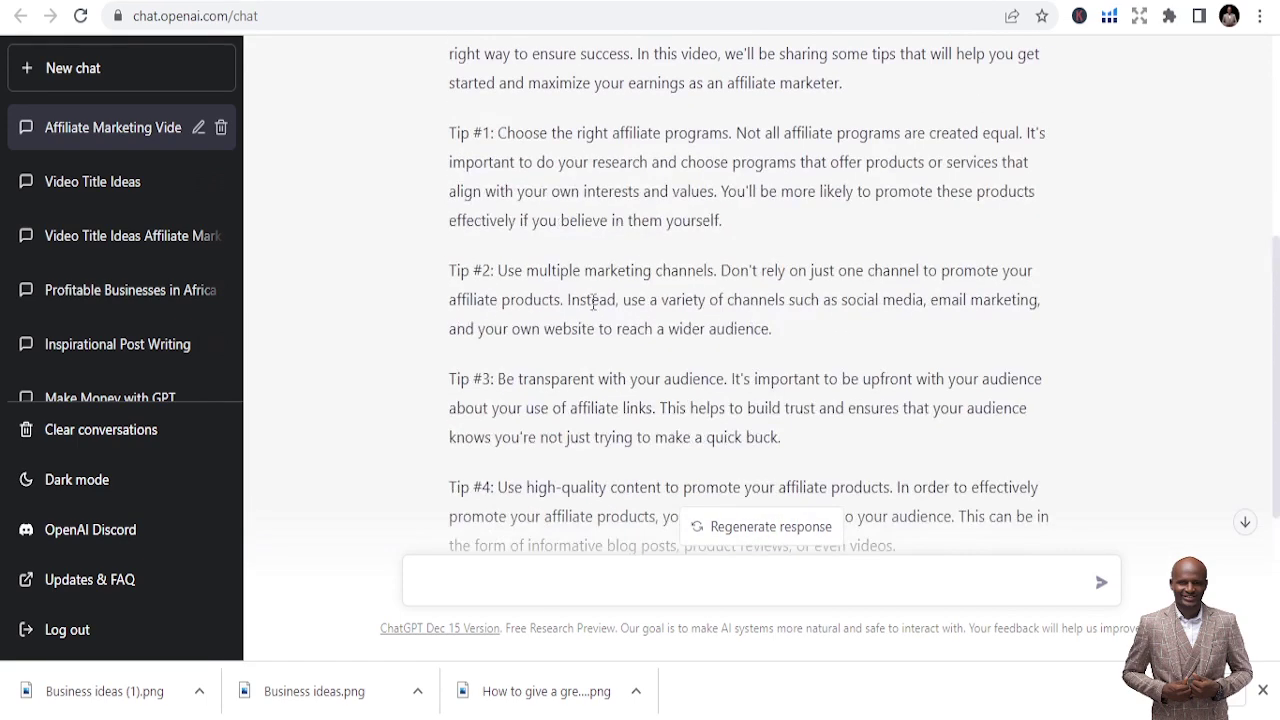
scroll(478, 292, "up", 1)
scroll(691, 337, "down", 2)
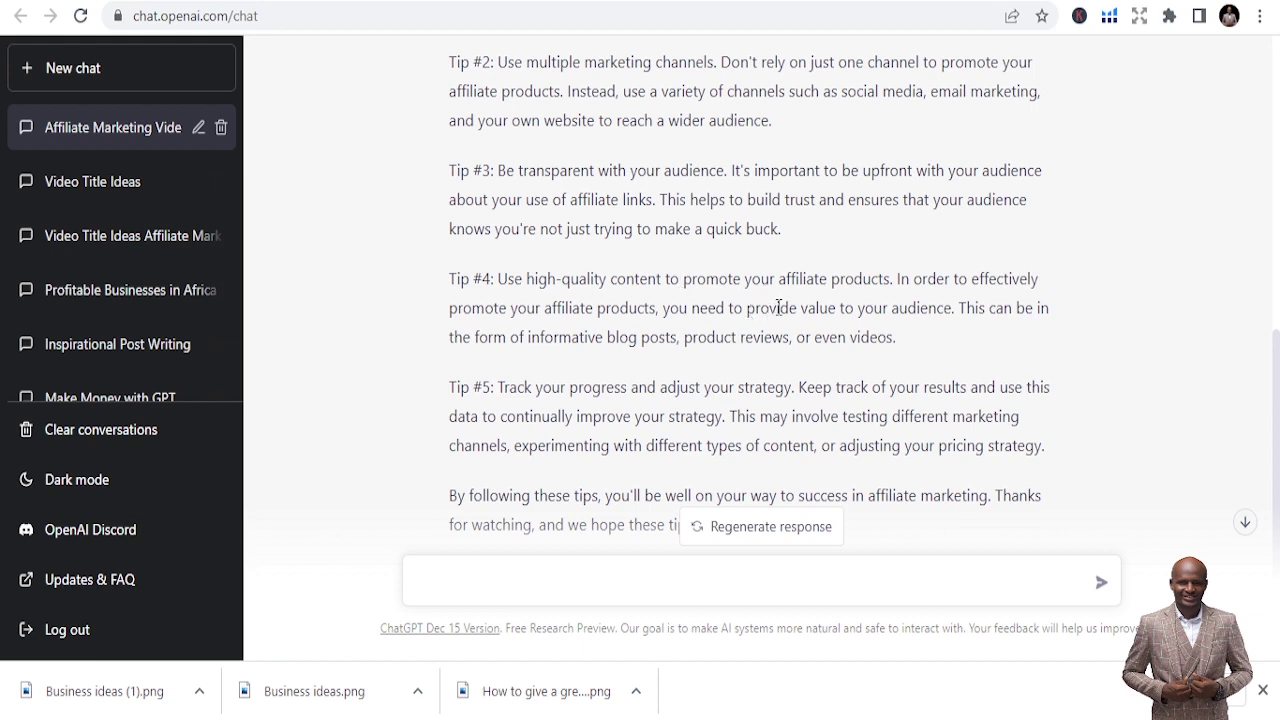
scroll(802, 307, "down", 1)
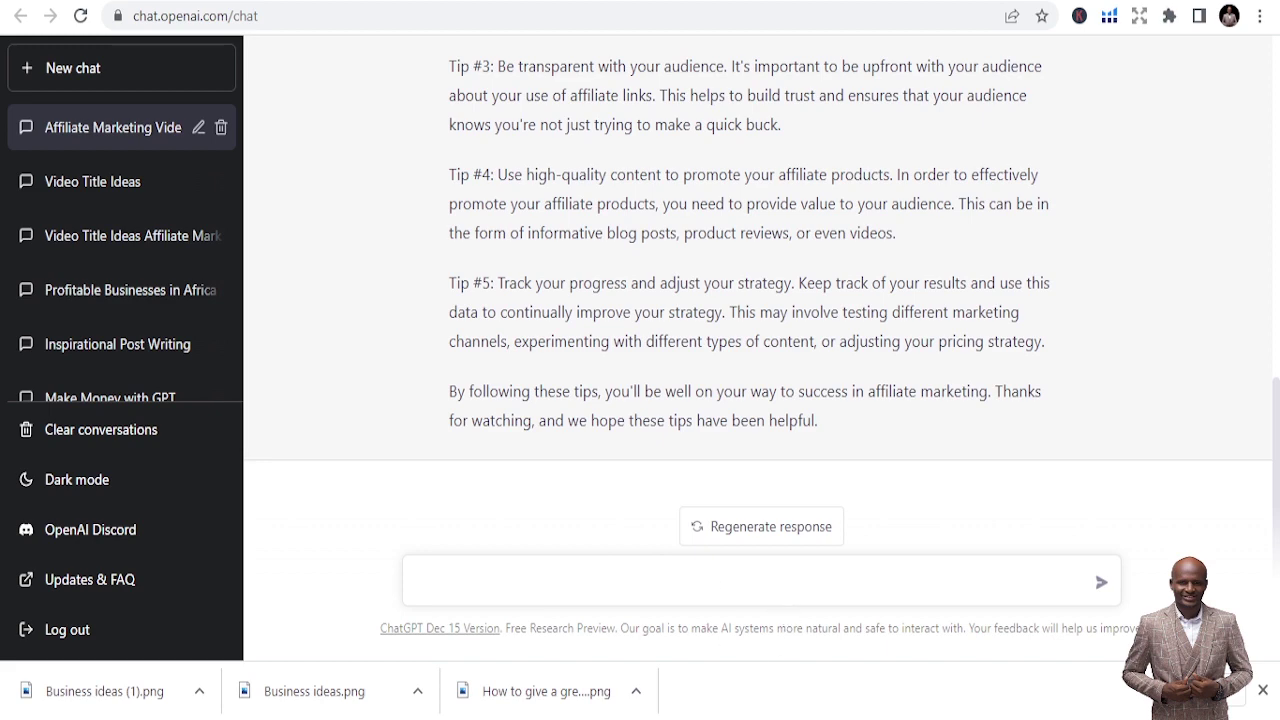
scroll(656, 373, "up", 3)
scroll(652, 370, "down", 3)
scroll(660, 385, "up", 6)
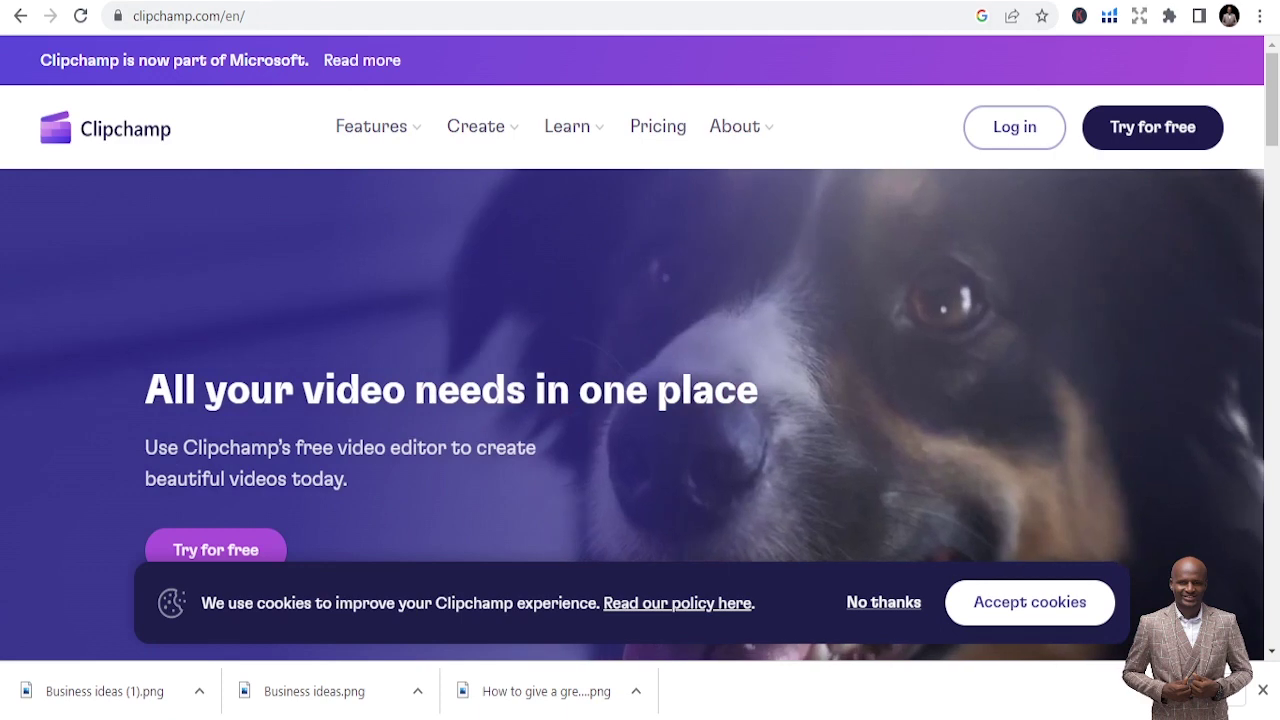
Return from the Clipchamp page to the ChatGPT conversation and extend the script with the follow-up prompt "write more"
left_click(335, 2)
scroll(626, 345, "up", 1)
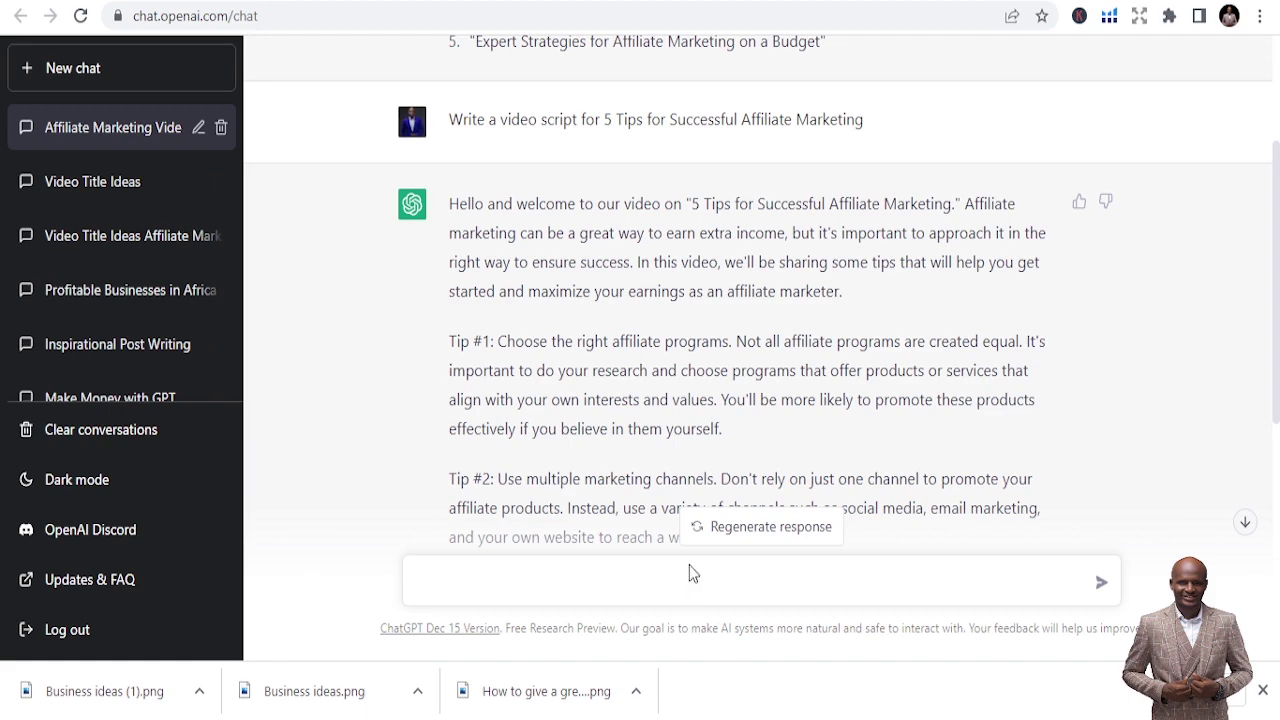
scroll(706, 471, "down", 5)
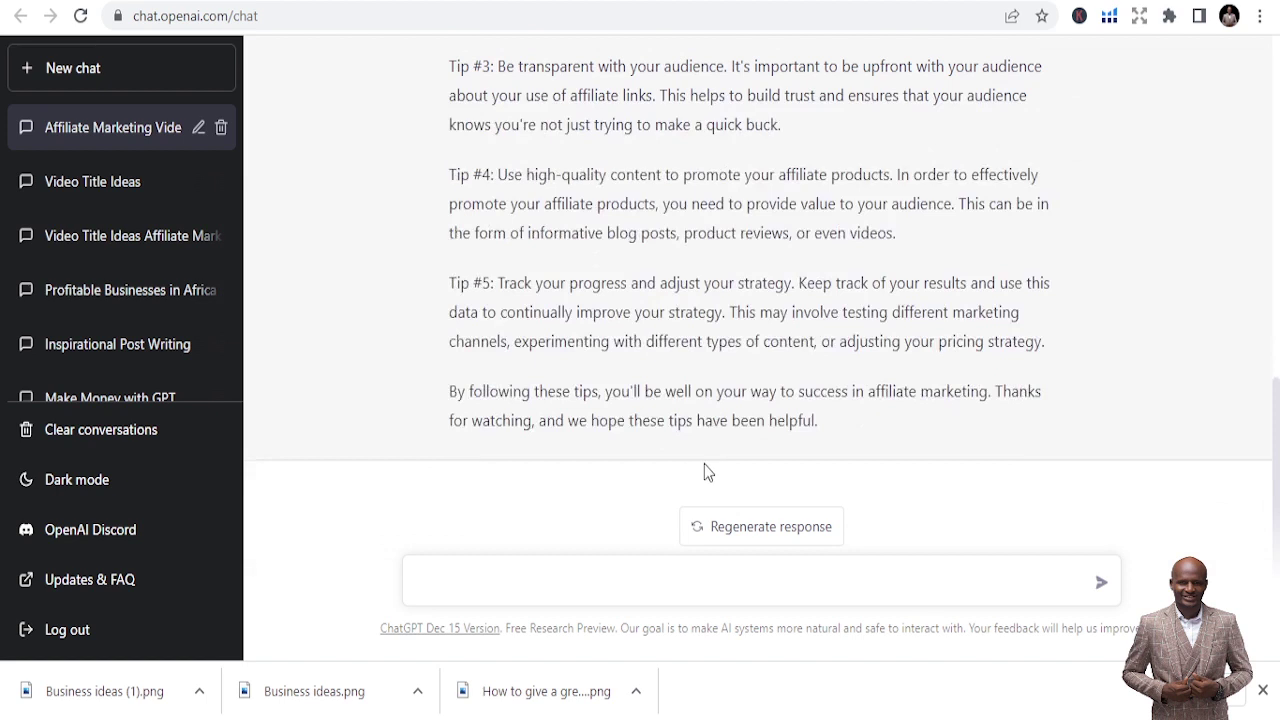
left_click(589, 587)
type("write more")
key("Return")
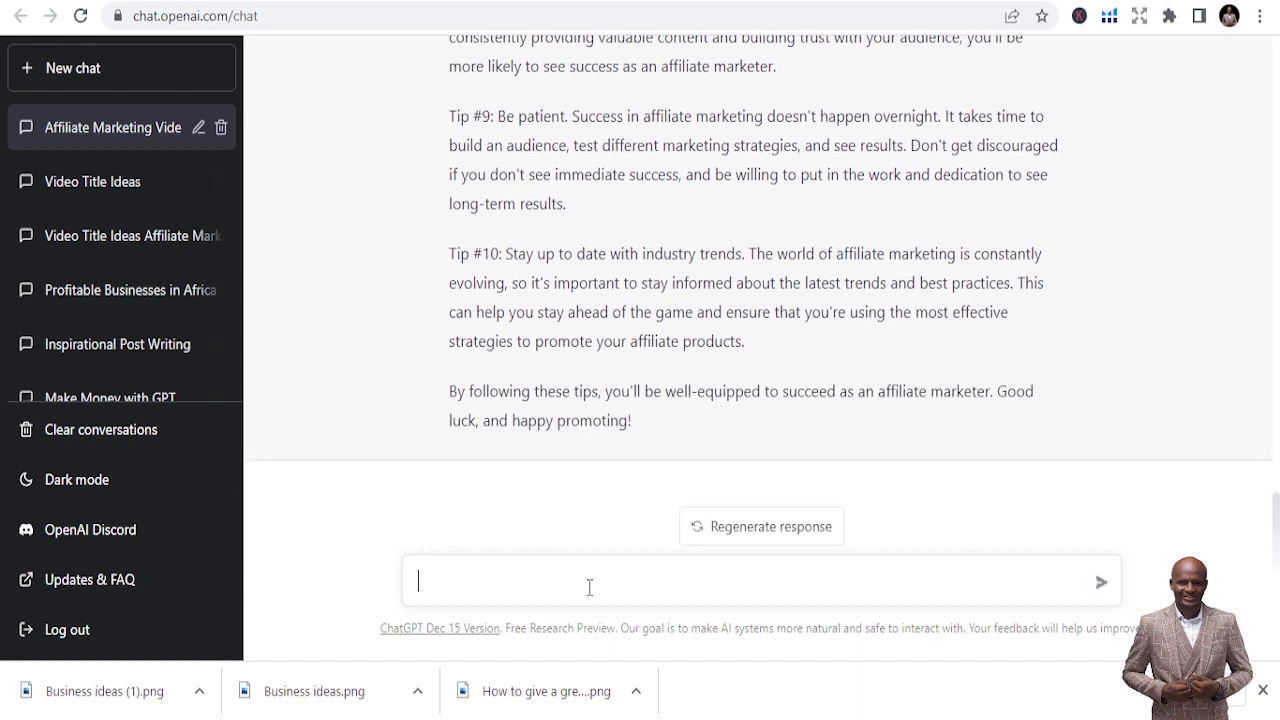
Review the additional affiliate marketing tips back to the end of the first script, and place the cursor in the message field
scroll(731, 440, "up", 2)
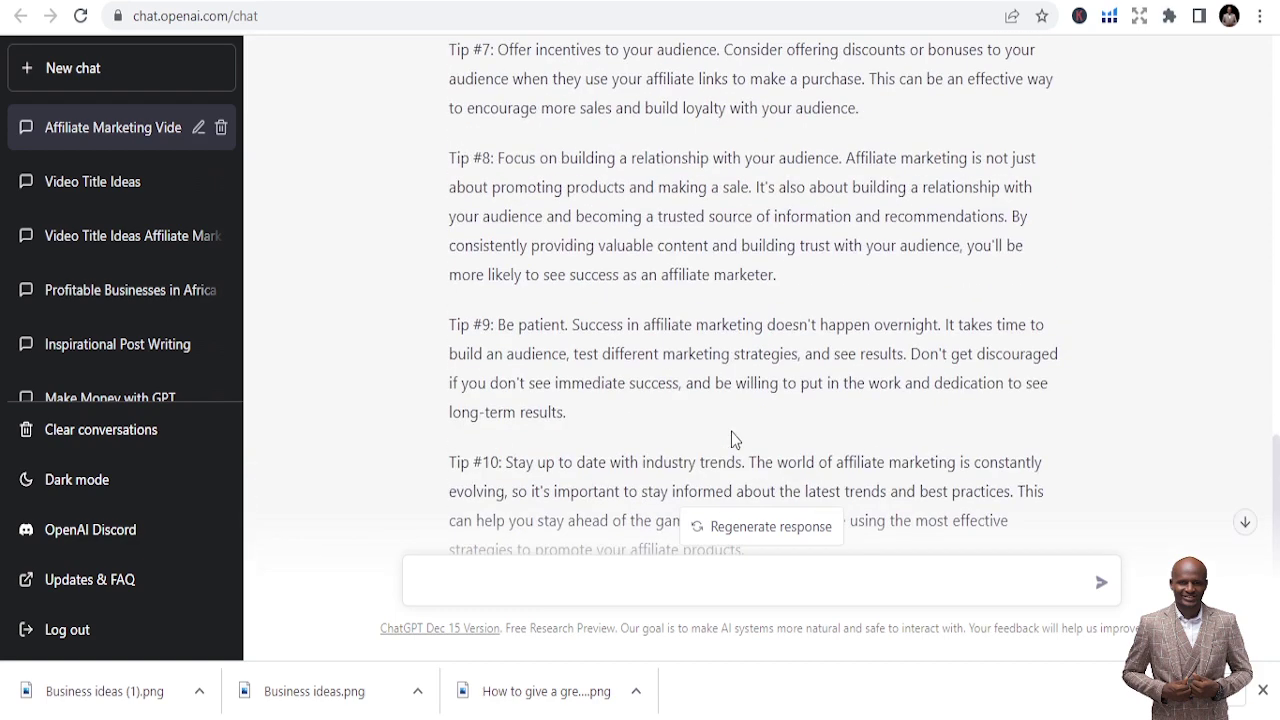
scroll(731, 440, "up", 3)
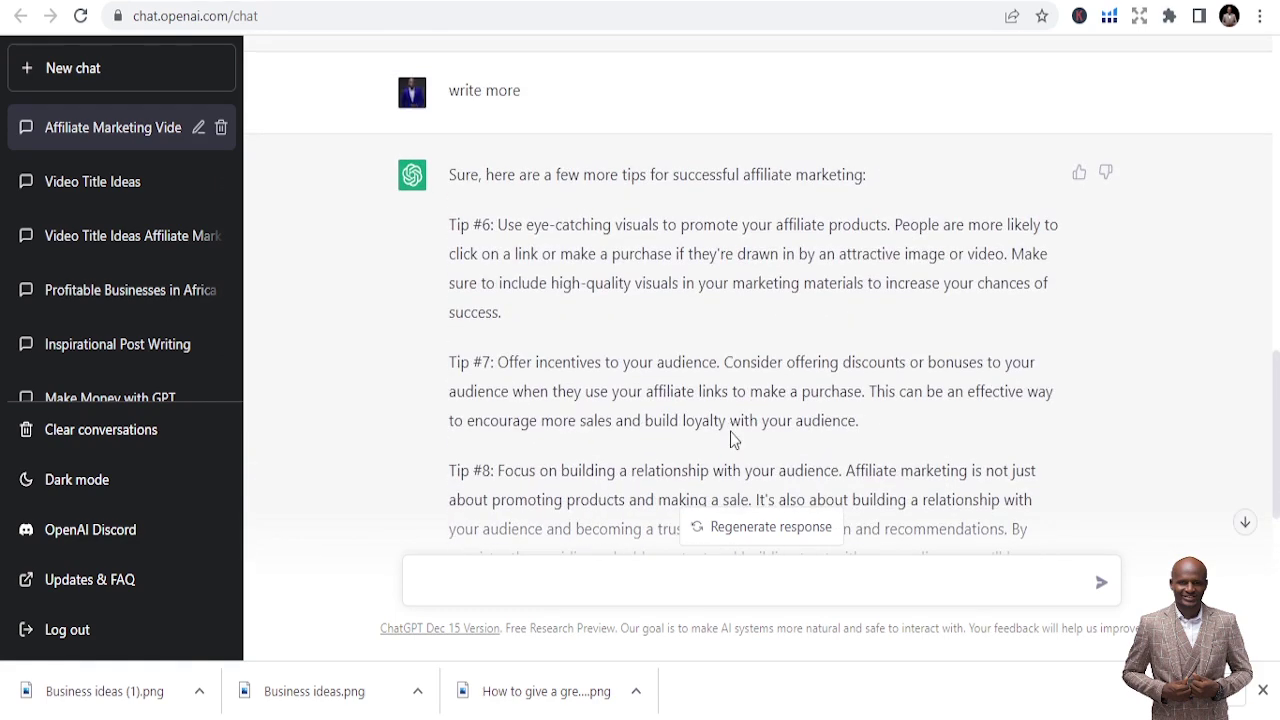
scroll(731, 440, "up", 3)
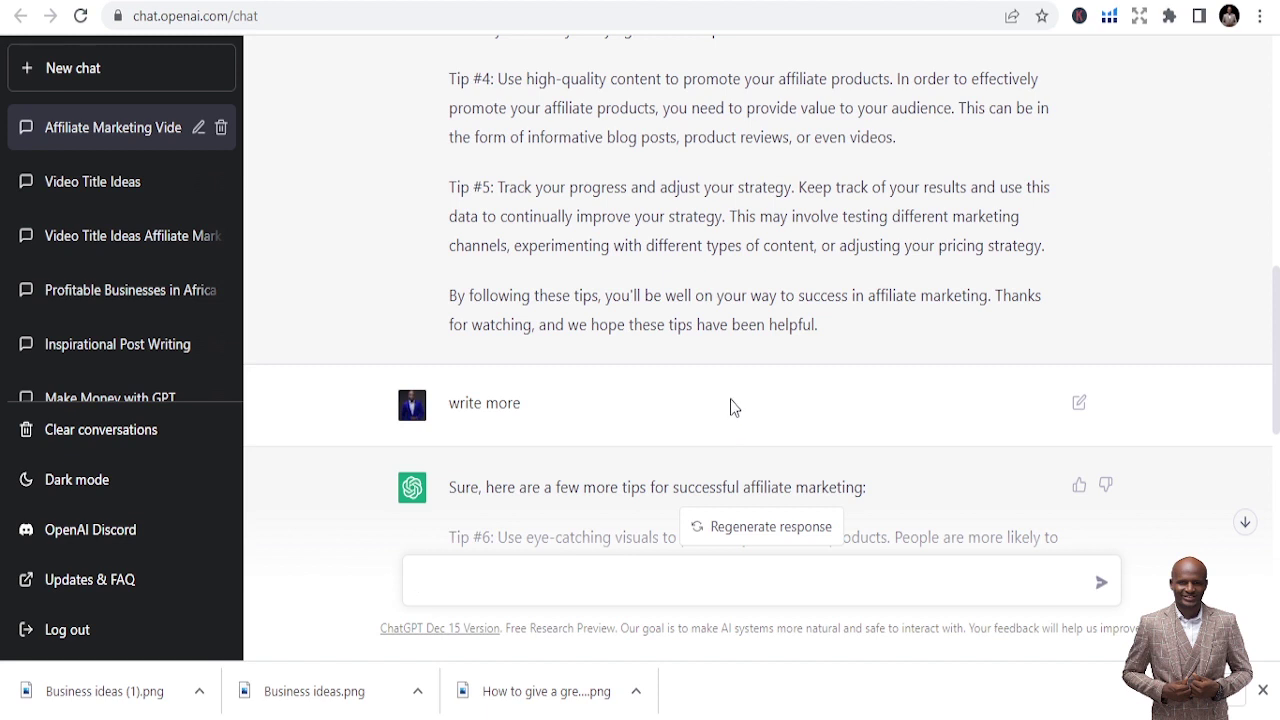
left_click(741, 575)
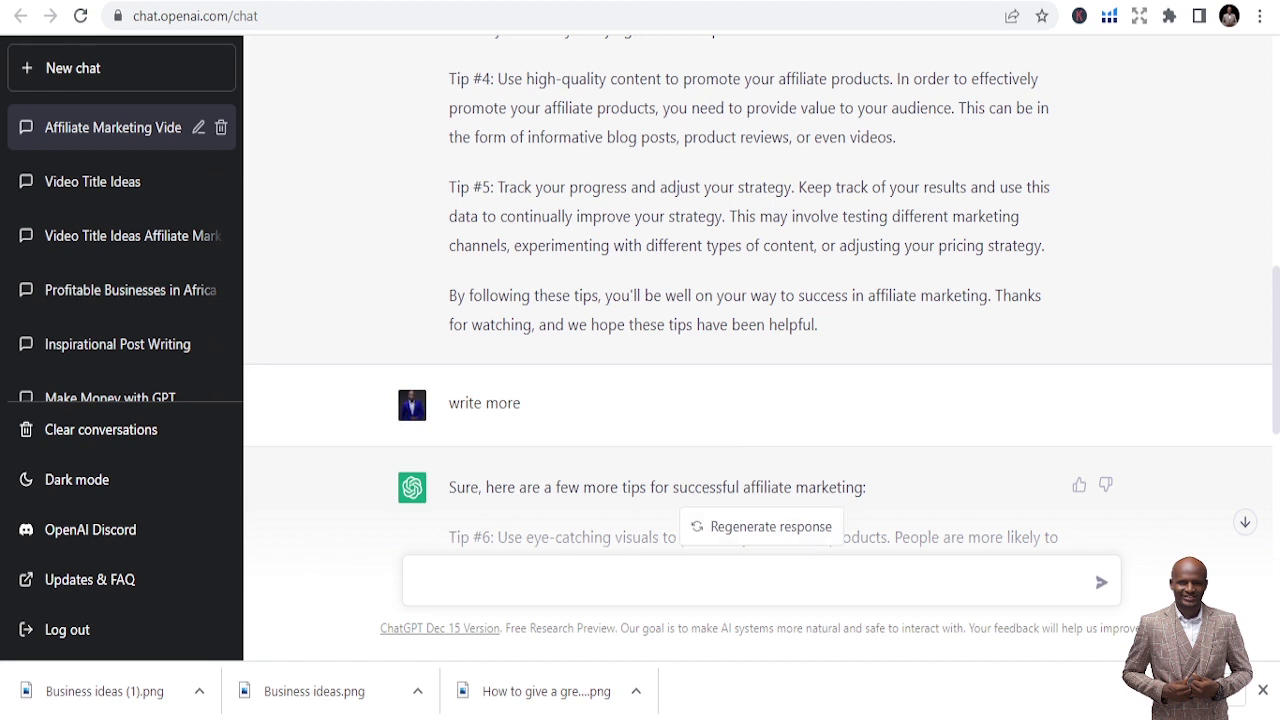